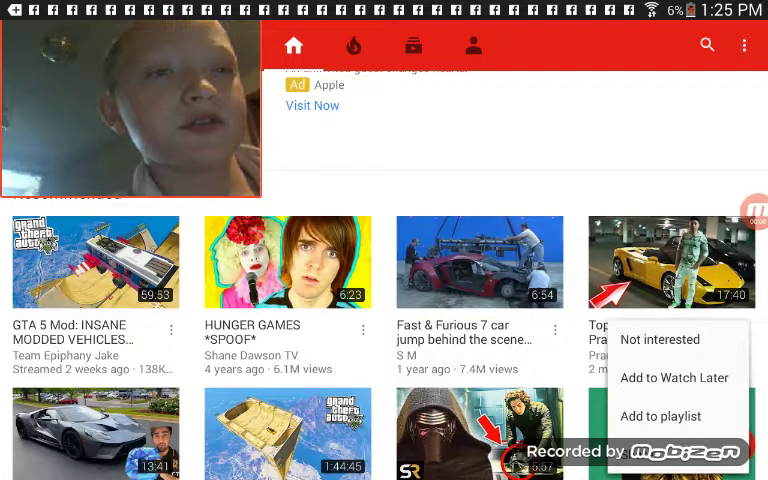
Close the gold-digger pranks video's options menu and go to the account page
key("Escape")
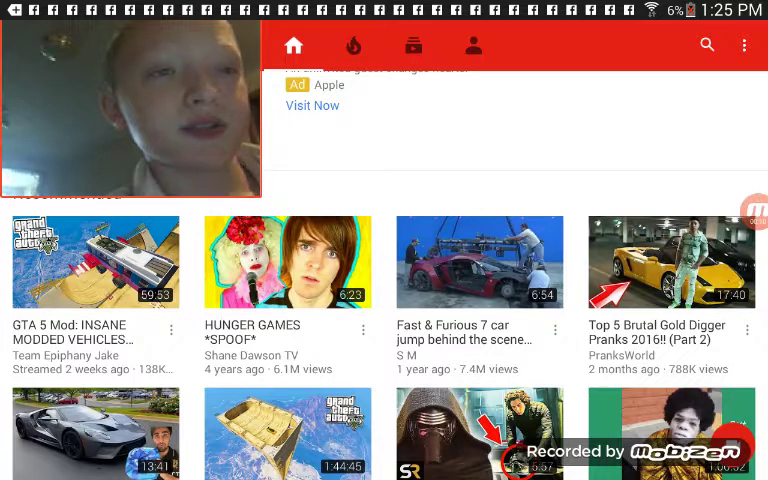
left_click(473, 46)
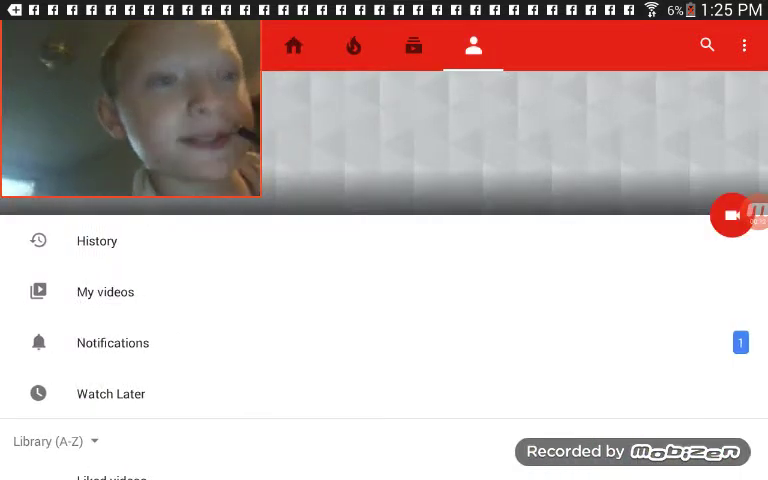
Open the account's notifications list and pull it down to refresh
left_click(113, 343)
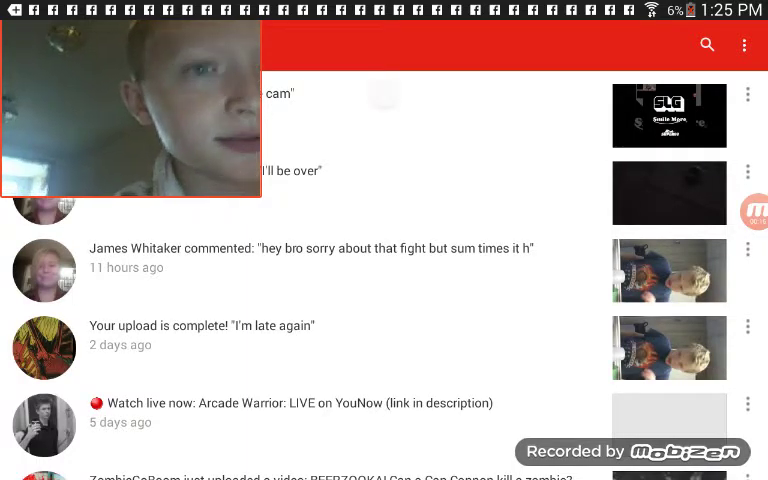
left_click_drag(383, 120, 383, 330)
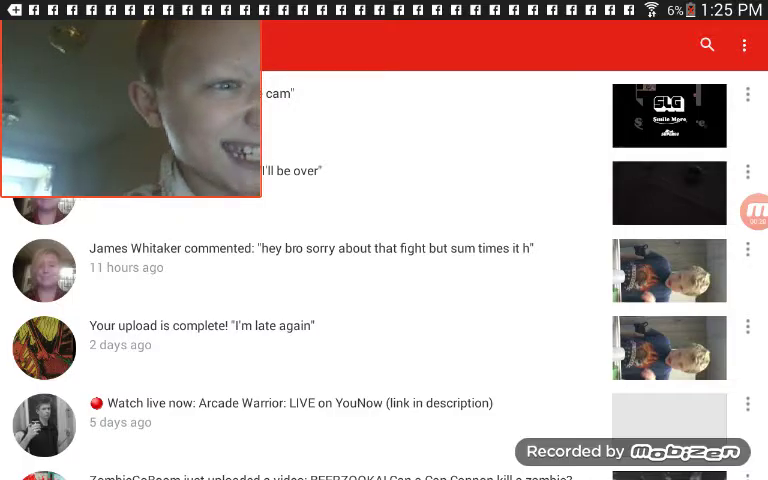
scroll(384, 300, "down", 10)
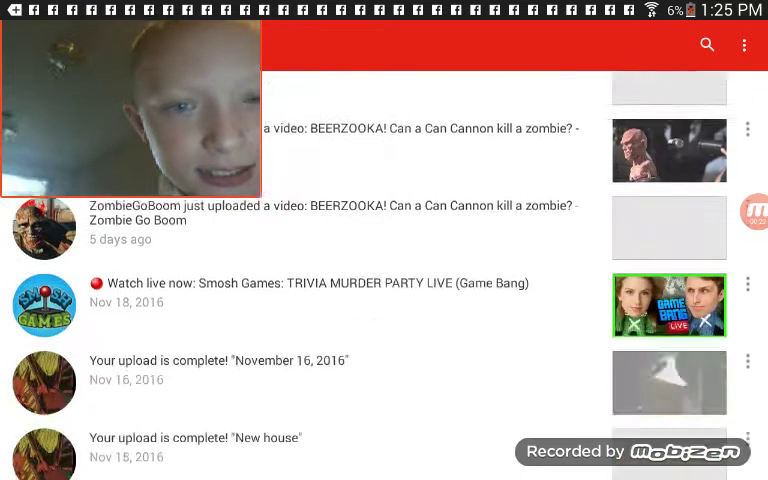
scroll(384, 300, "down", 5)
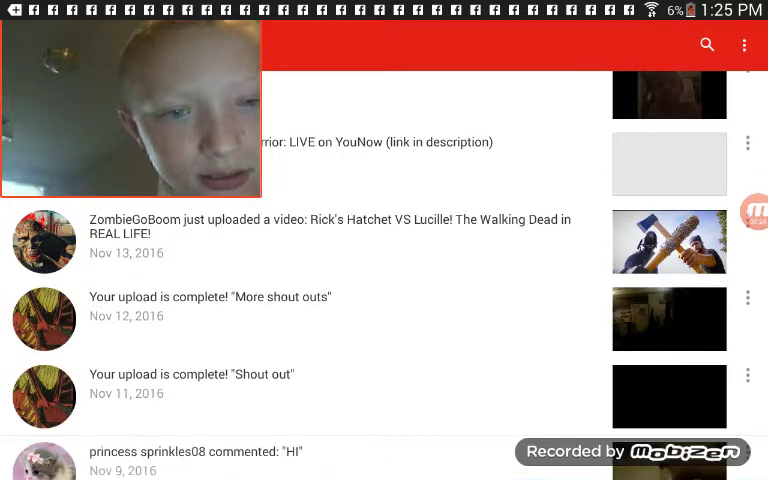
scroll(384, 300, "down", 5)
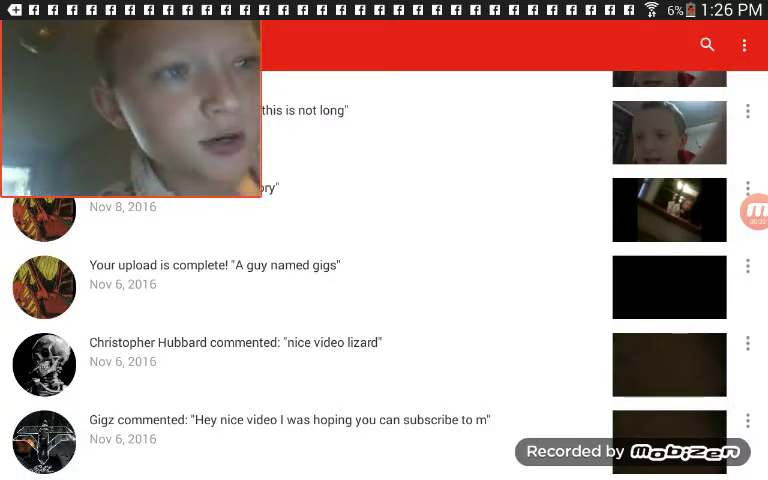
Start a new YouTube search with the on-screen keyboard hidden
left_click(707, 44)
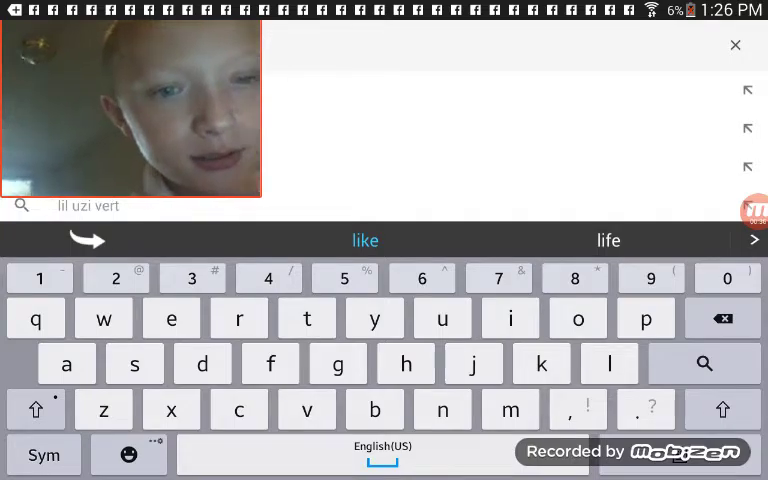
key("Escape")
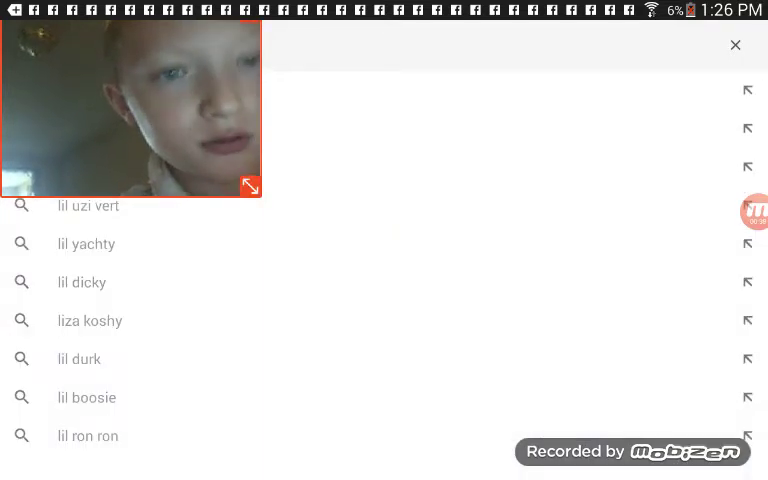
left_click_drag(250, 185, 73, 54)
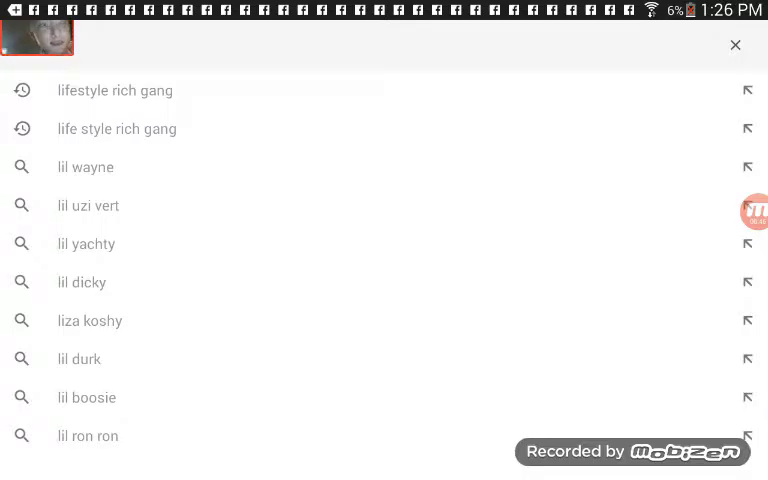
left_click(72, 45)
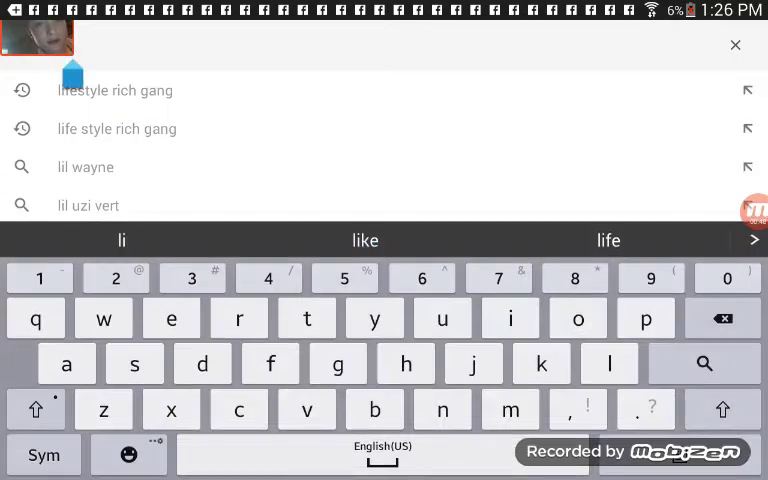
type("li")
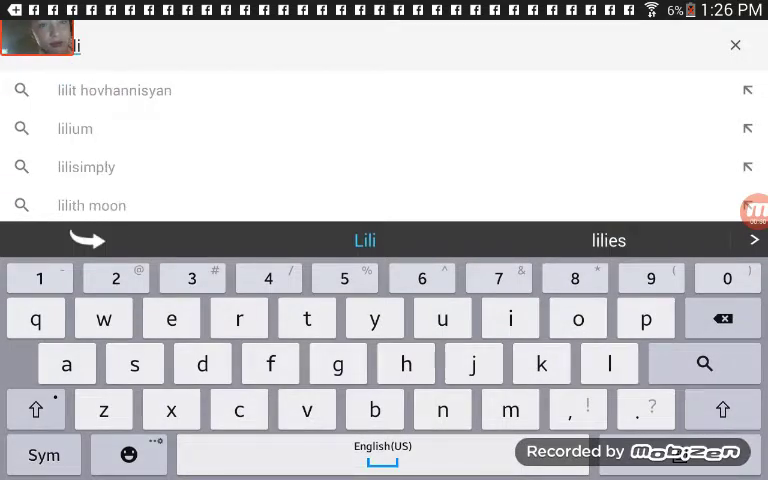
type("zar")
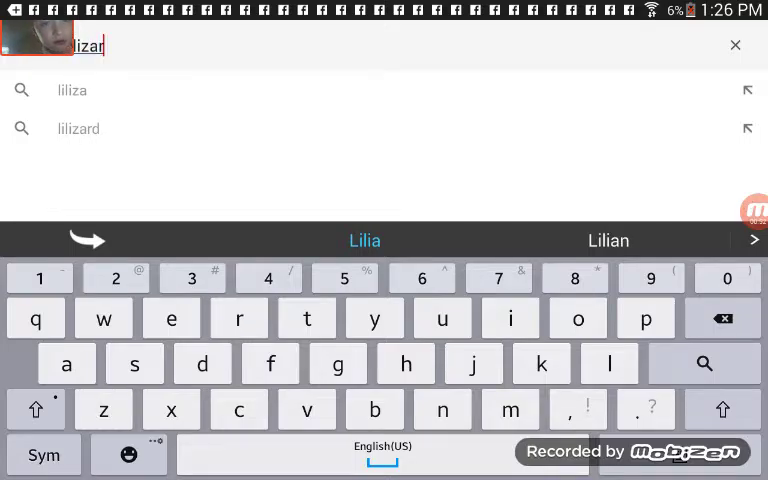
type("d245")
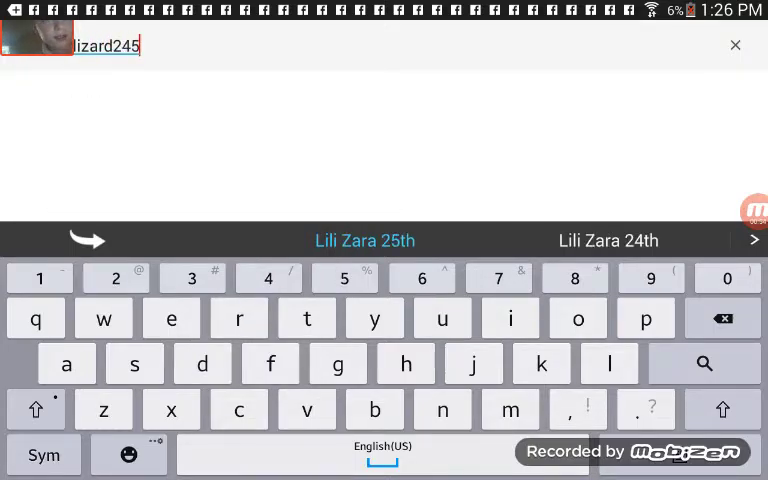
left_click(365, 240)
key("BackSpace")
key("BackSpace")
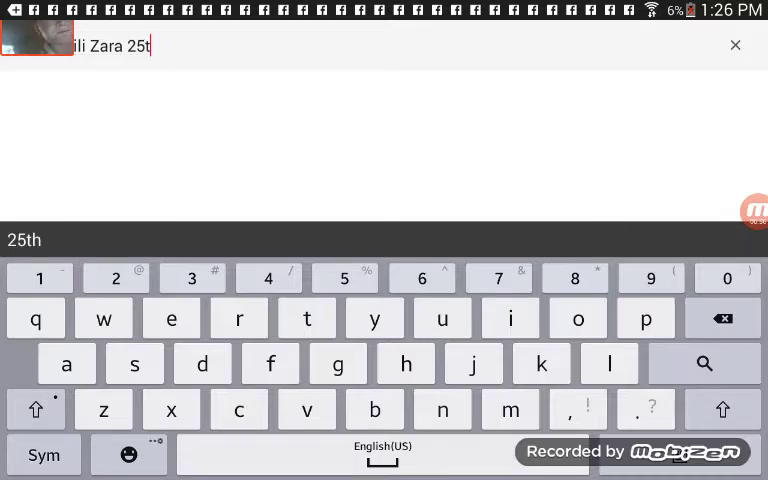
key("BackSpace")
key("BackSpace")
left_click(704, 364)
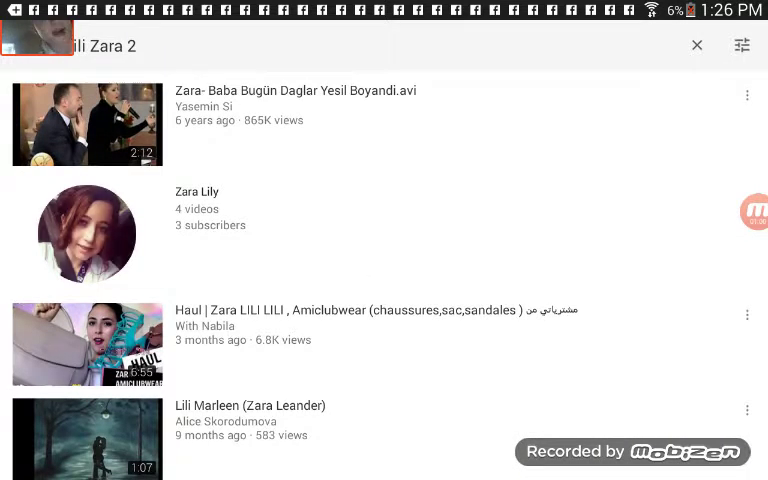
left_click(200, 46)
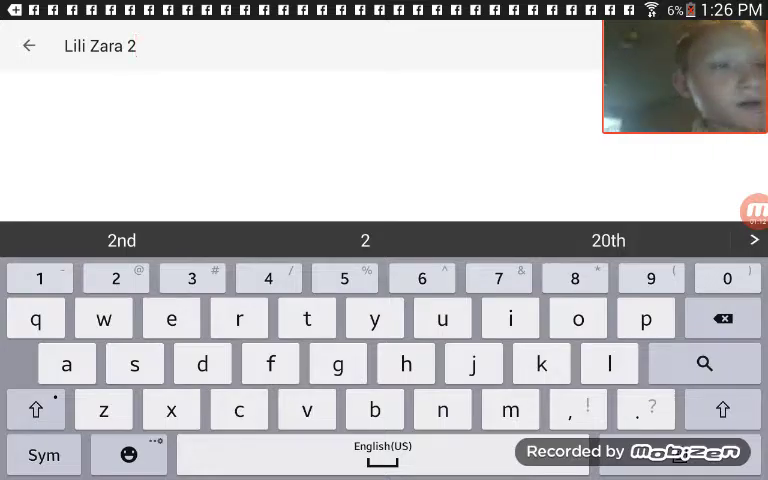
Erase the previous query from the search box
key("BackSpace")
key("BackSpace")
key("BackSpace")
key("BackSpace")
key("BackSpace")
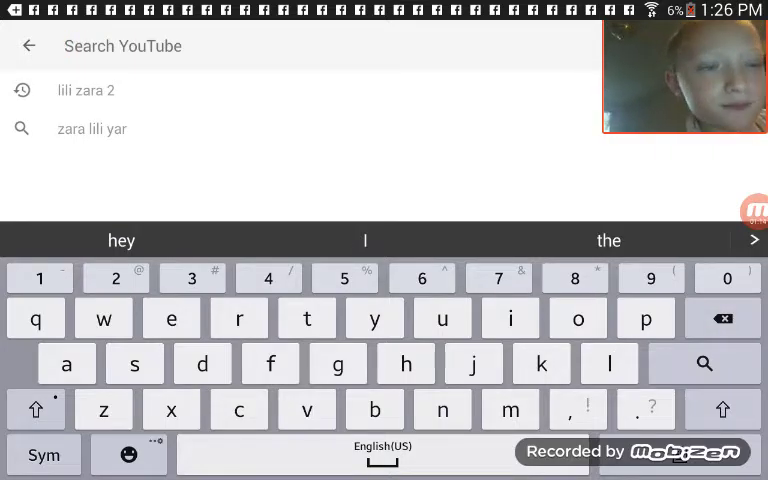
type("liza")
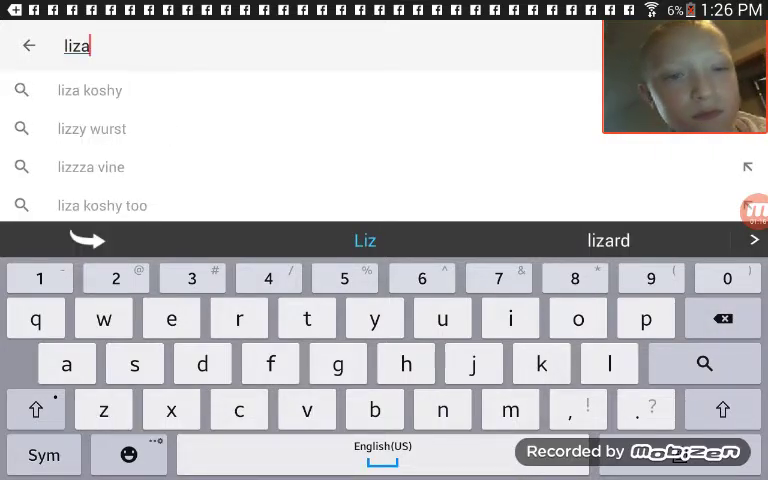
type("rd")
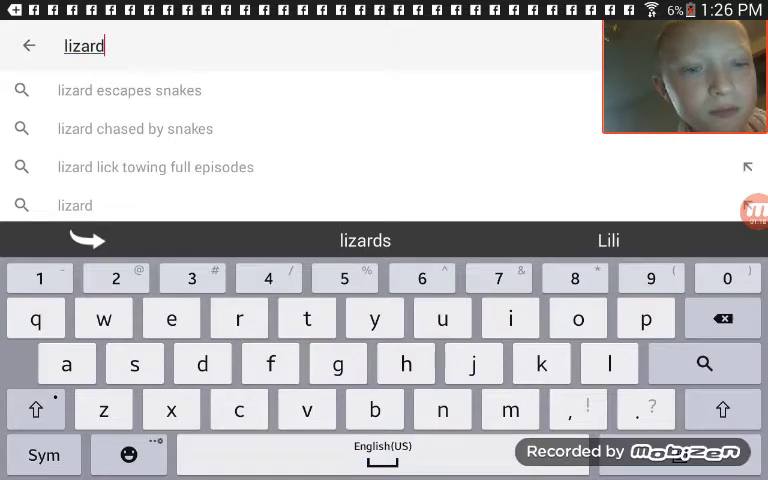
type("245")
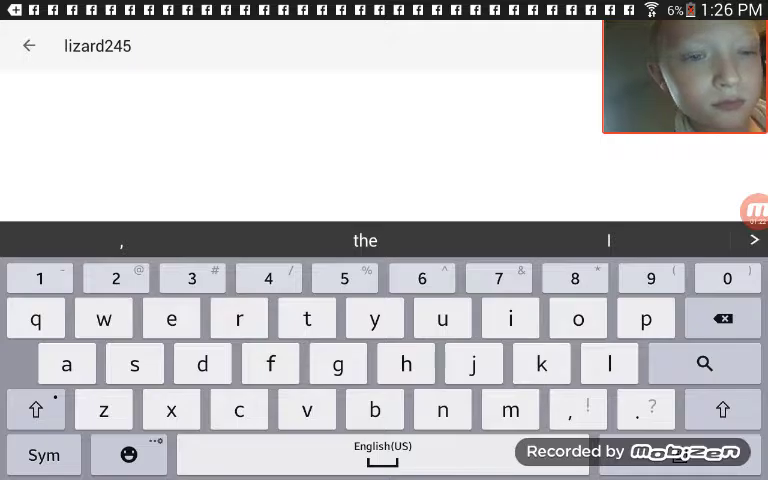
type(" 35")
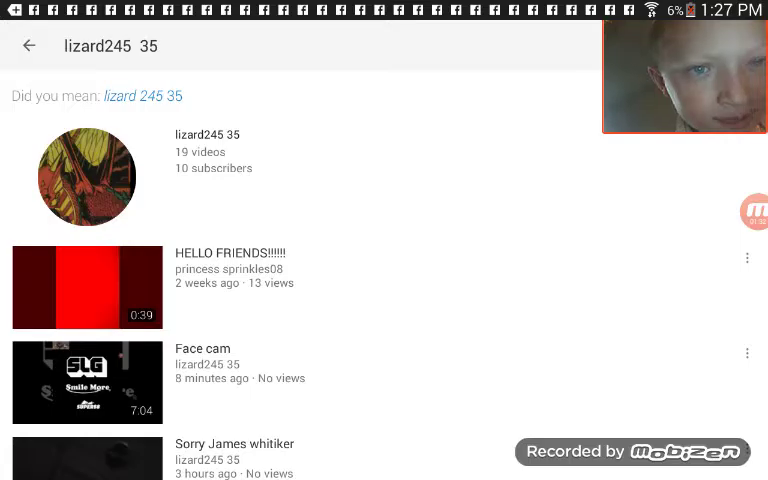
Open the lizard245 35 channel from the top search result
left_click(87, 176)
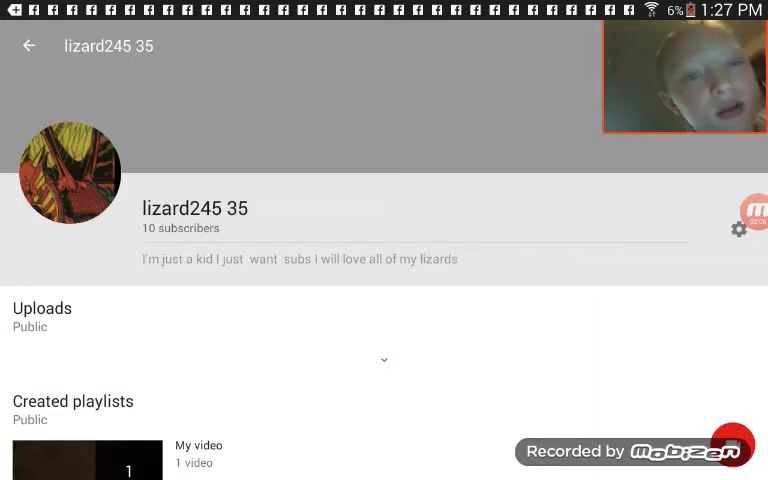
scroll(384, 300, "down", 5)
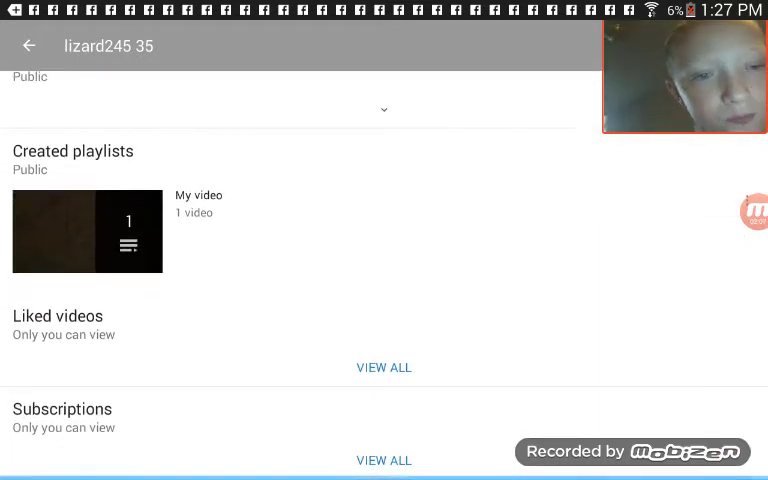
left_click(87, 231)
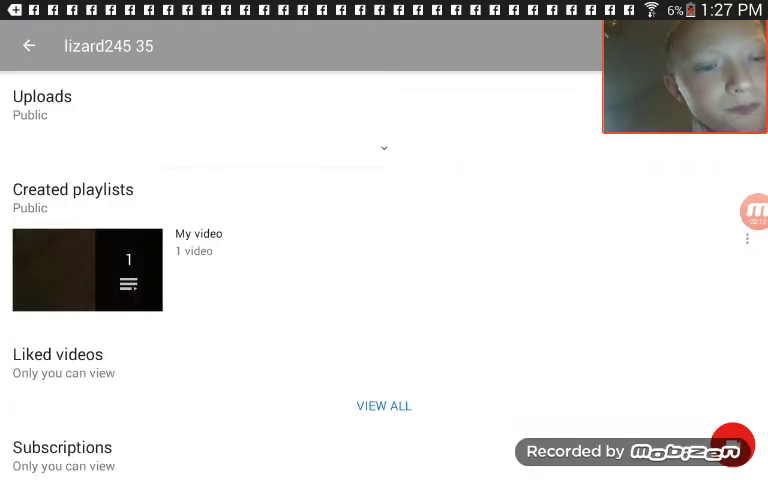
left_click(384, 405)
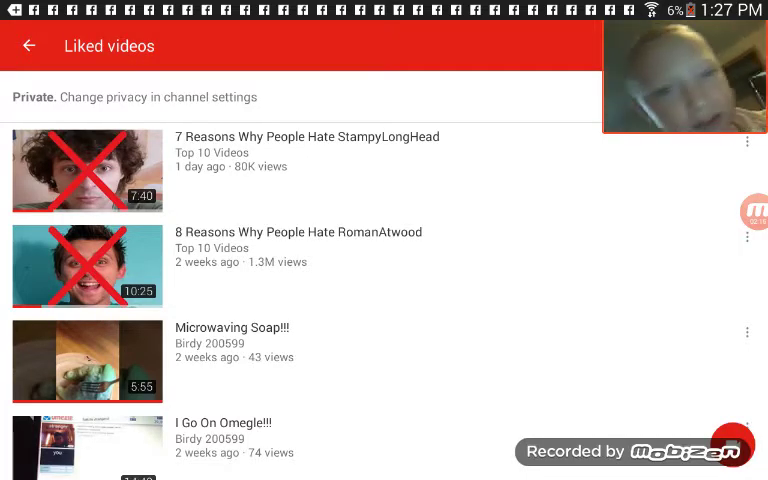
scroll(384, 280, "down", 5)
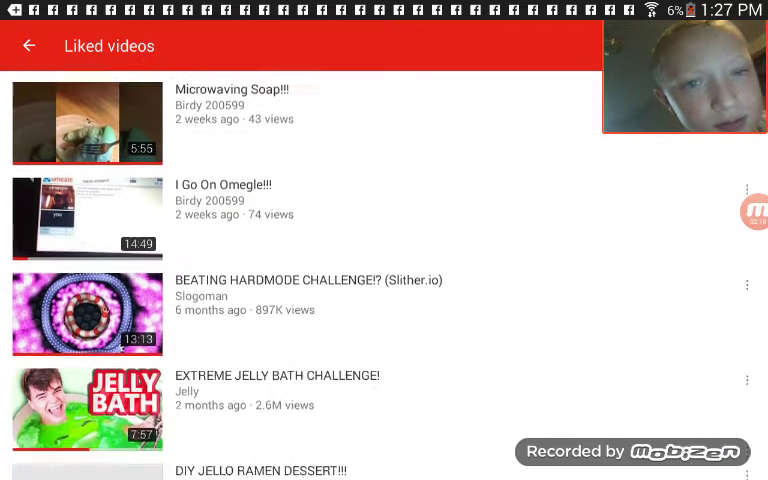
scroll(384, 280, "down", 2)
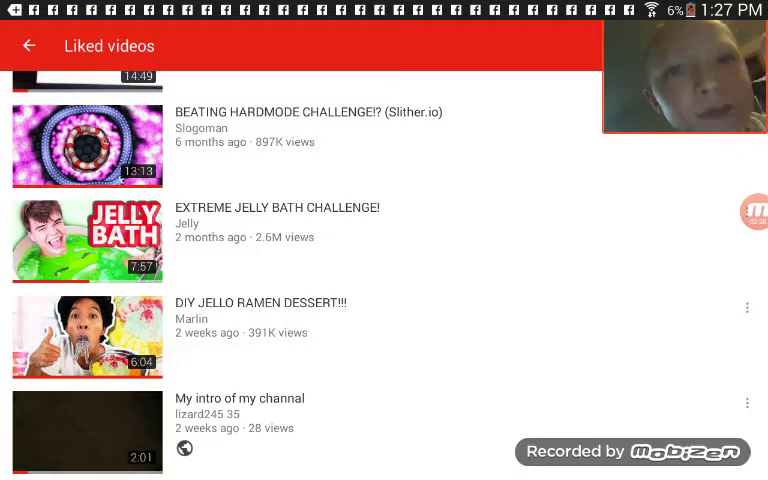
left_click(29, 45)
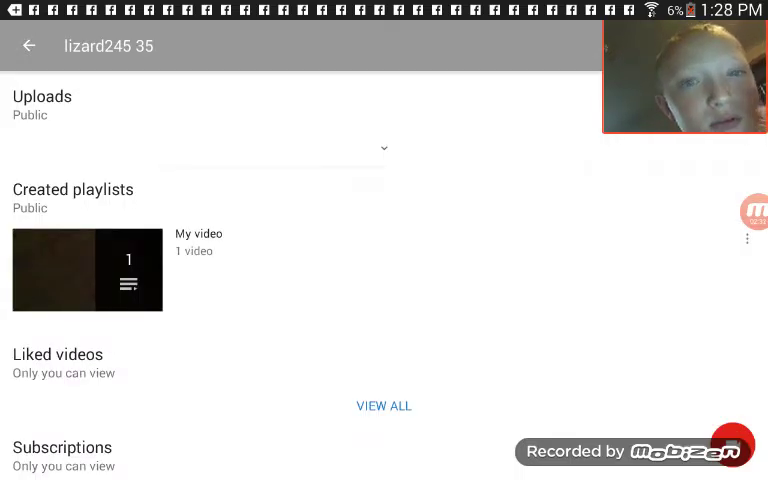
scroll(384, 250, "up", 3)
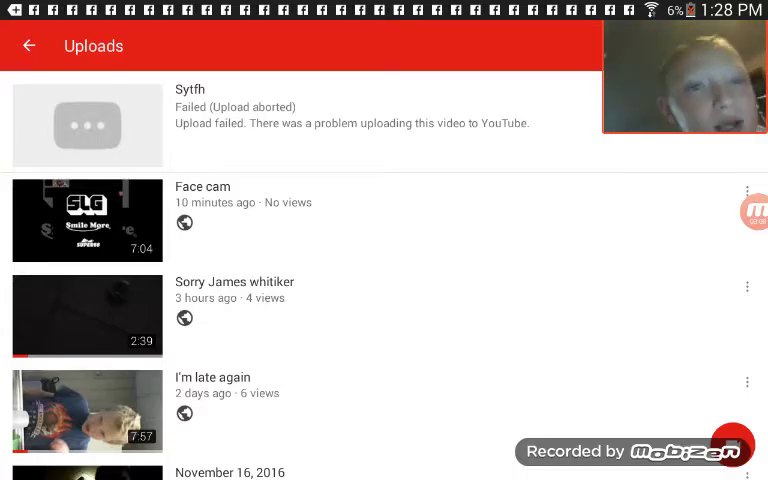
scroll(384, 275, "down", 15)
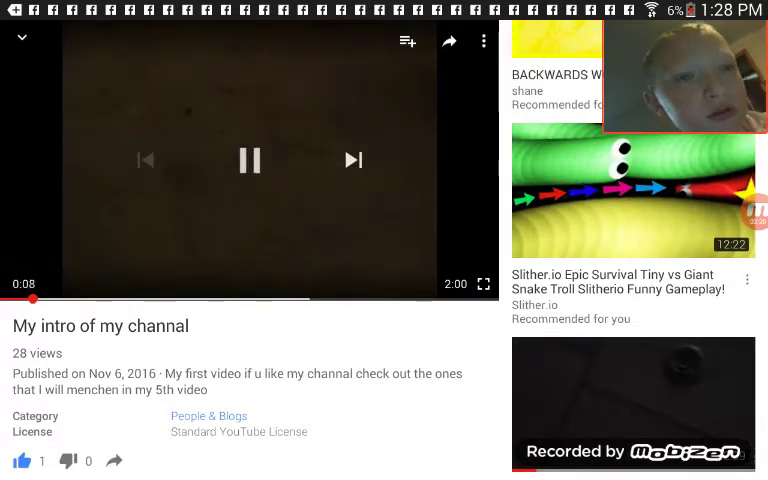
scroll(633, 250, "down", 3)
scroll(633, 250, "down", 3)
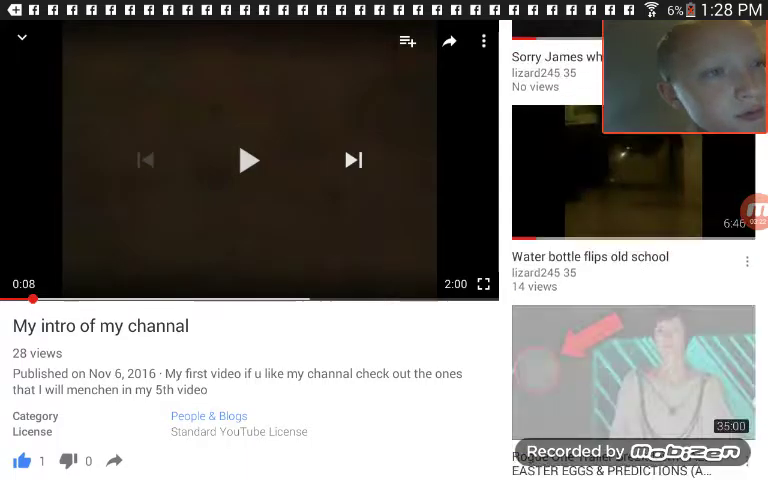
scroll(633, 250, "down", 3)
scroll(633, 250, "down", 3)
scroll(633, 300, "down", 2)
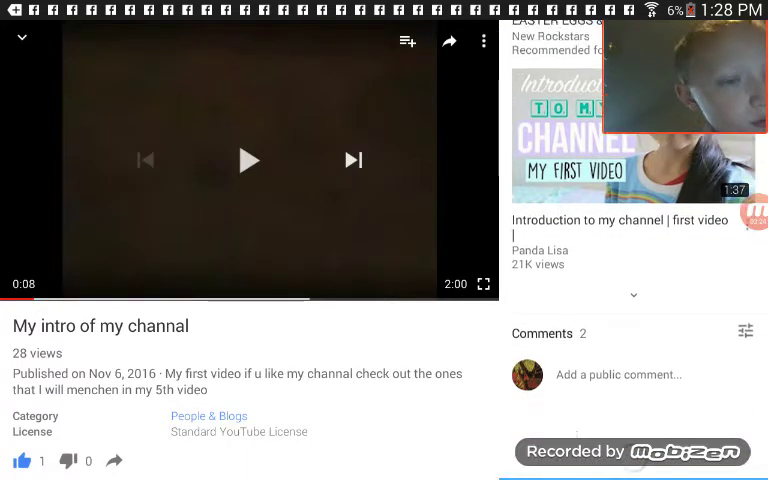
scroll(633, 300, "down", 1)
scroll(633, 300, "down", 1)
scroll(633, 300, "down", 1)
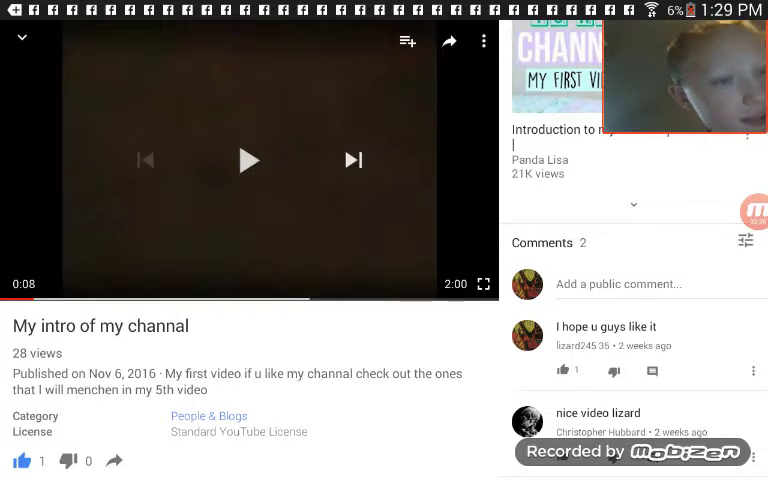
Resume playback of the 'My intro of my channal' video
left_click(249, 160)
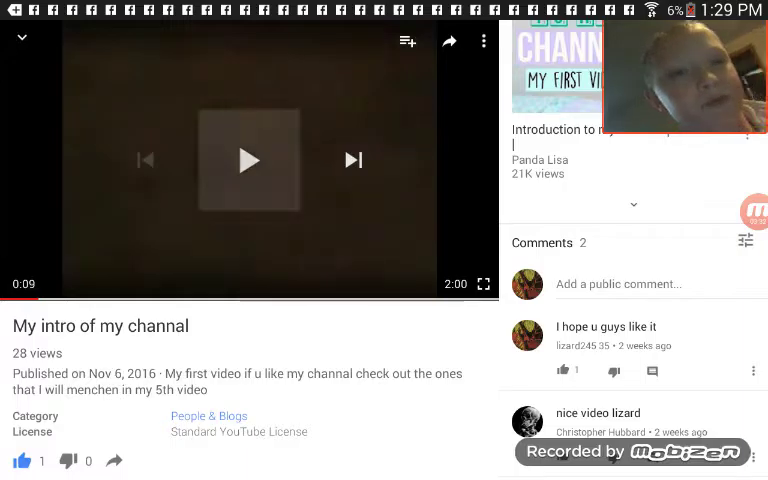